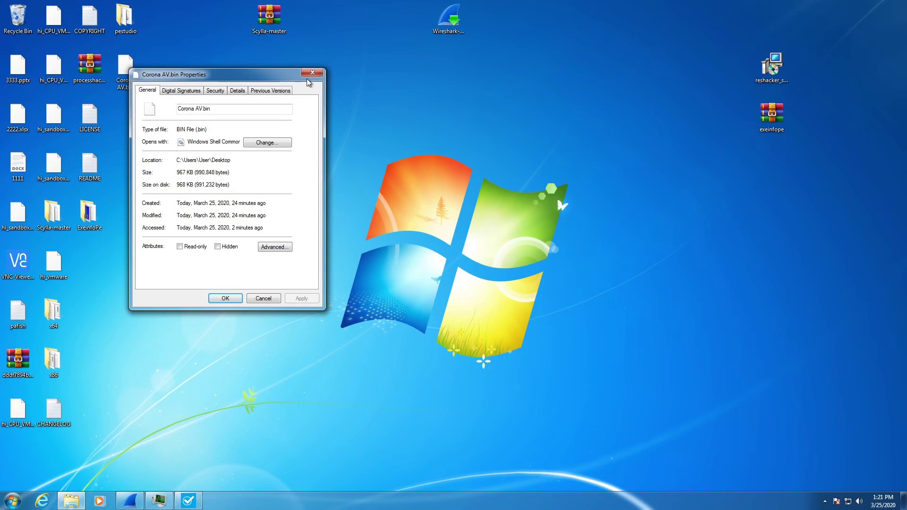
Step: Rename the desktop file Corona AV.bin to Corona AV.exe, accepting the extension change
right_click(126, 69)
click(163, 230)
key(End)
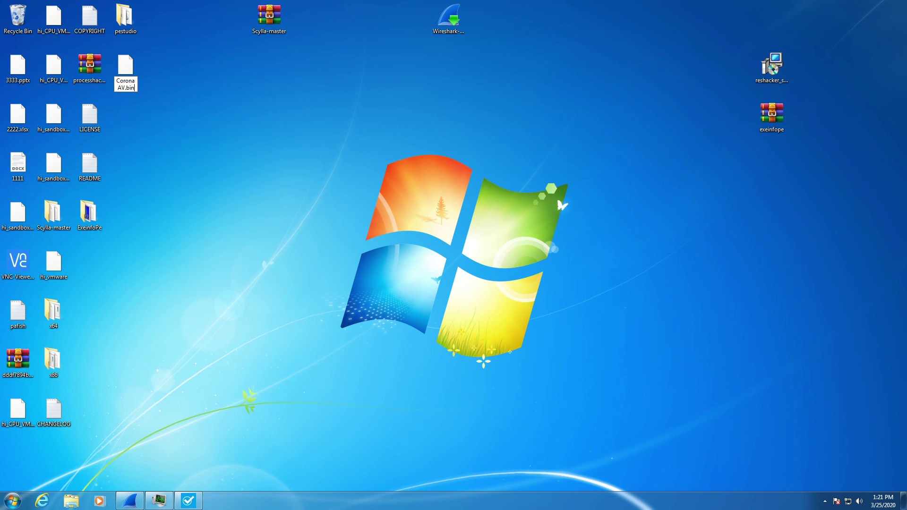
text(exe)
key(Return)
key(Return)
drag(236, 118, 128, 72)
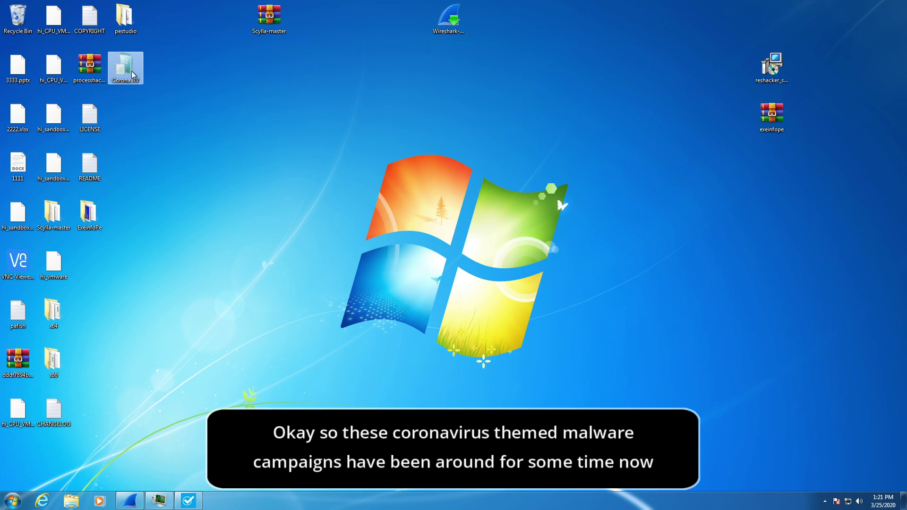
Step: Start pestudio from its desktop folder and load the Corona AV executable into it for analysis
double_click(125, 18)
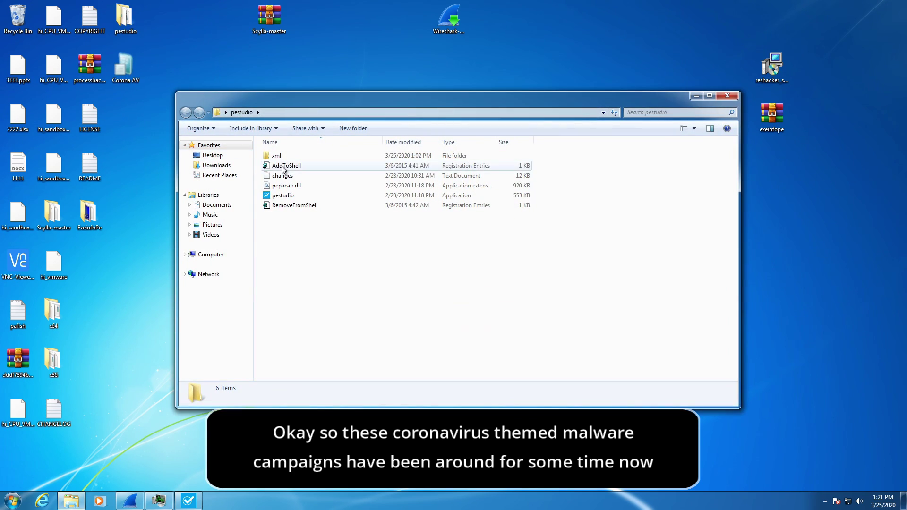
click(286, 195)
click(723, 96)
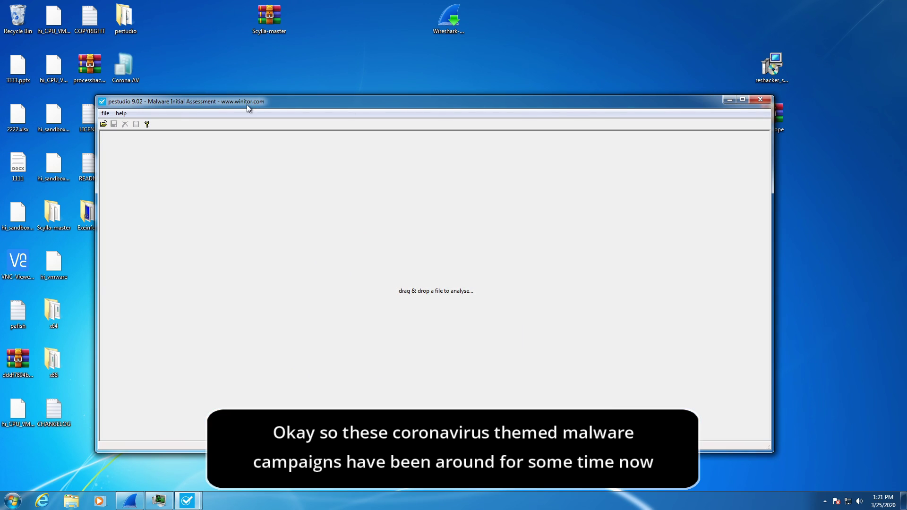
drag(246, 102, 388, 84)
drag(126, 67, 426, 123)
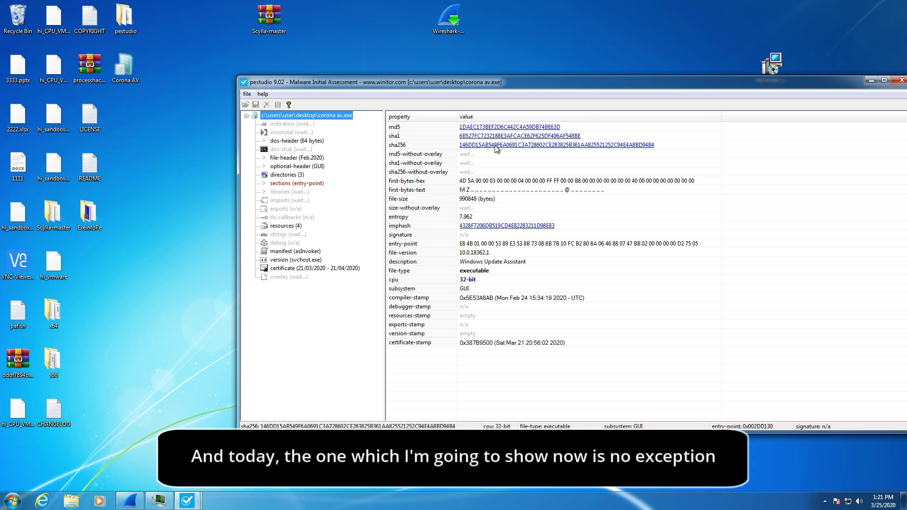
Step: Examine the sample's hashes and file properties, and read through the VirusTotal engine detections
click(436, 136)
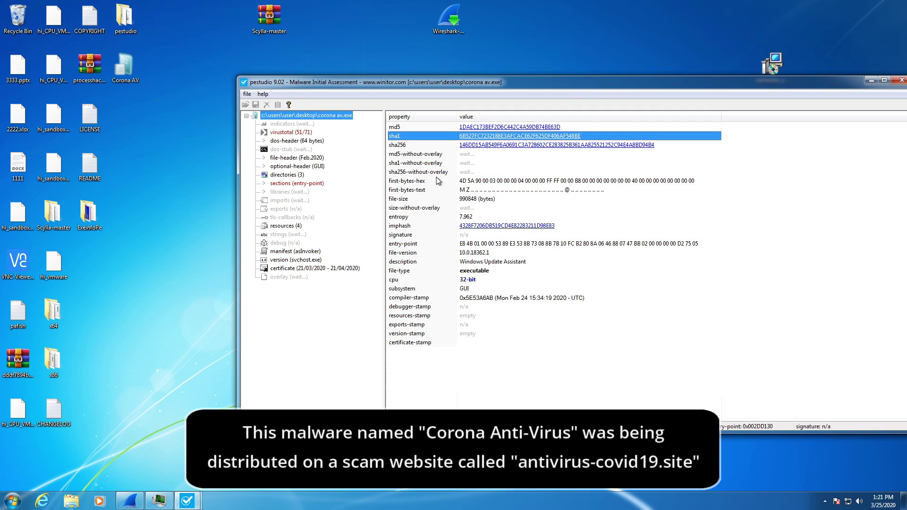
click(481, 270)
click(480, 262)
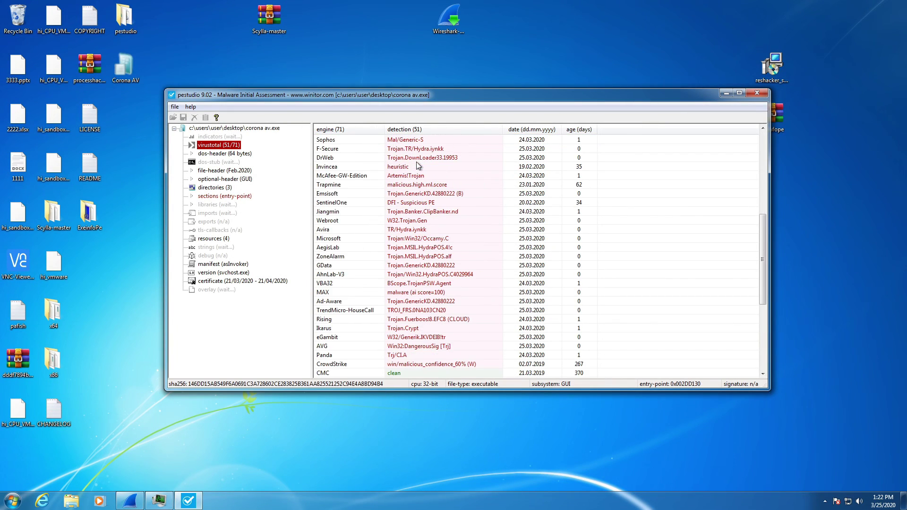
scroll(417, 163, down, 5)
scroll(424, 241, up, 6)
scroll(424, 239, up, 6)
click(403, 158)
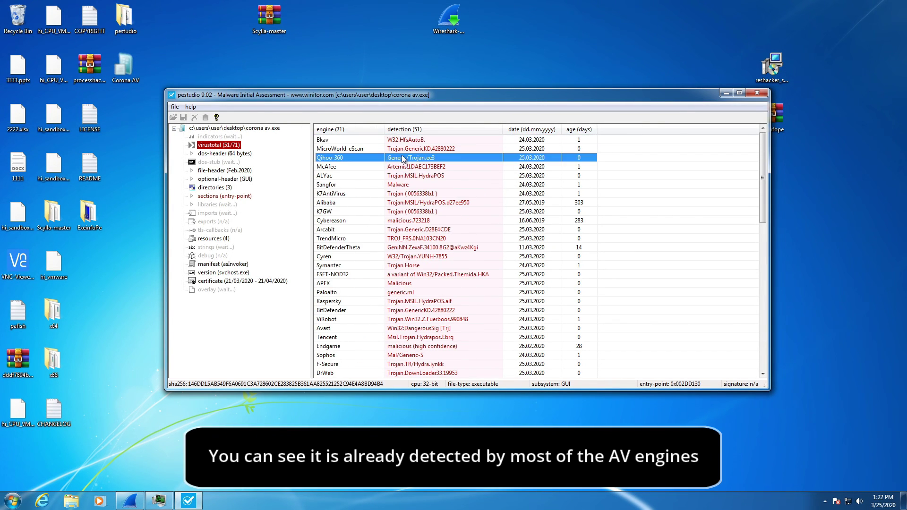
Step: Inspect the sample's file header, directories, resources, manifest and version information, focusing on the original filename
click(221, 171)
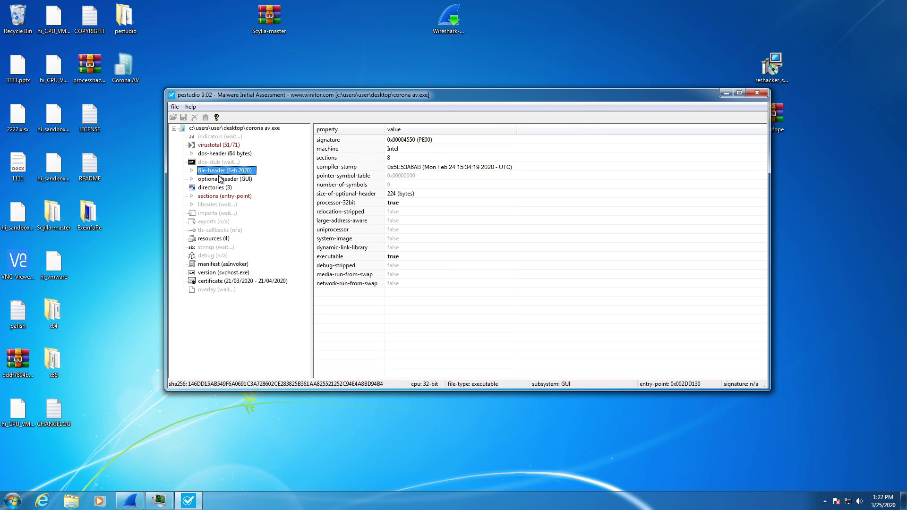
click(217, 187)
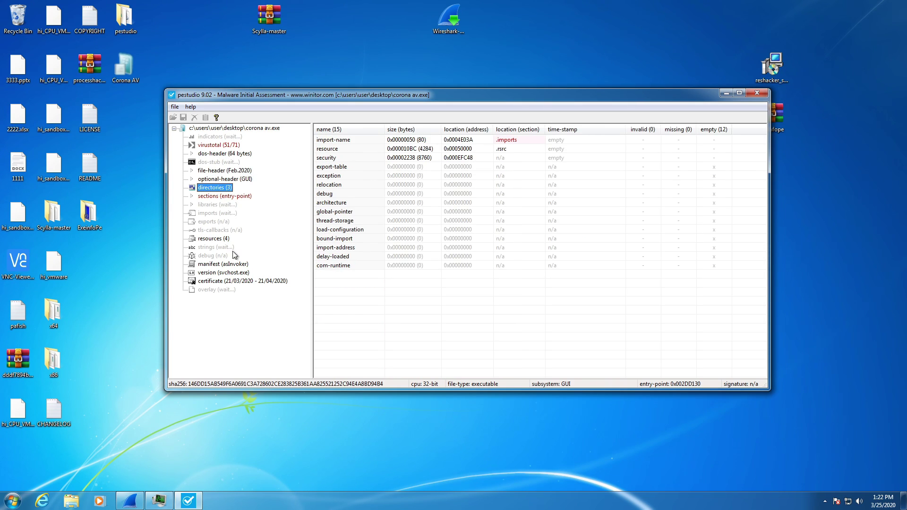
click(211, 239)
click(216, 264)
click(220, 273)
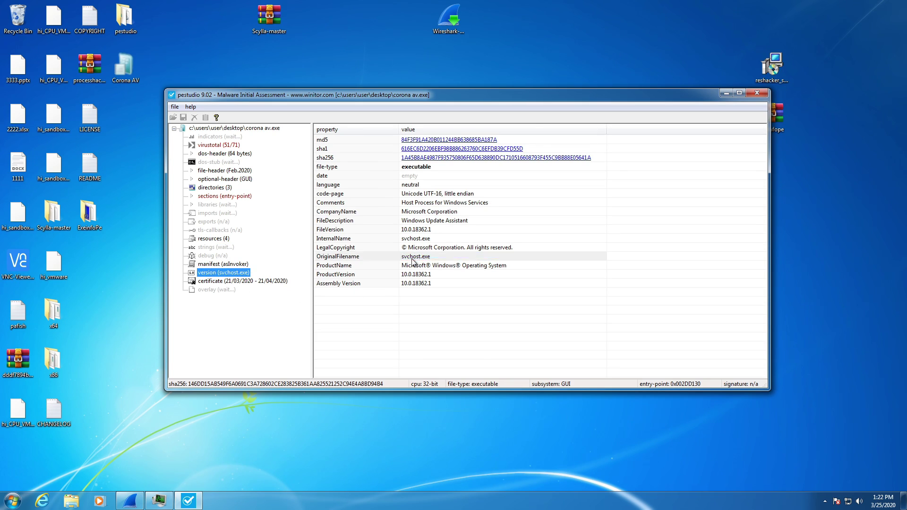
click(377, 261)
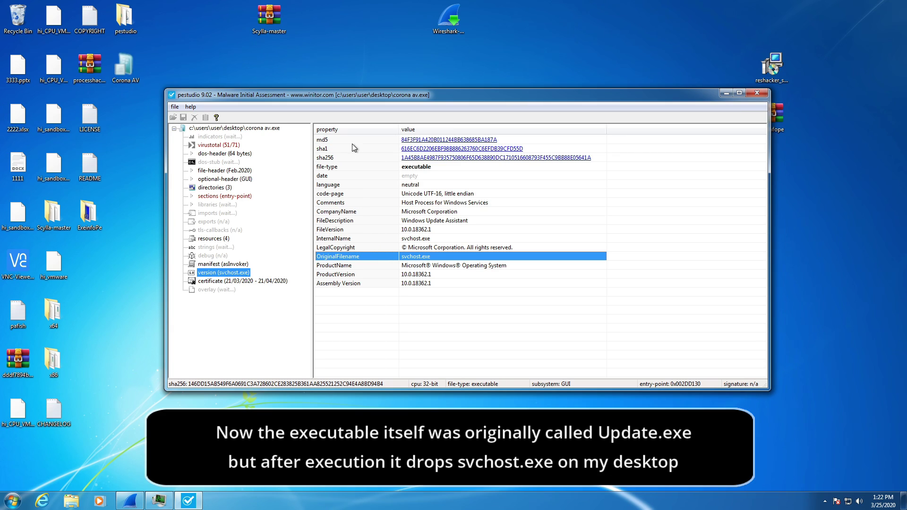
Step: Check the sample's version and certificate details, and minimize pestudio
click(232, 289)
click(223, 273)
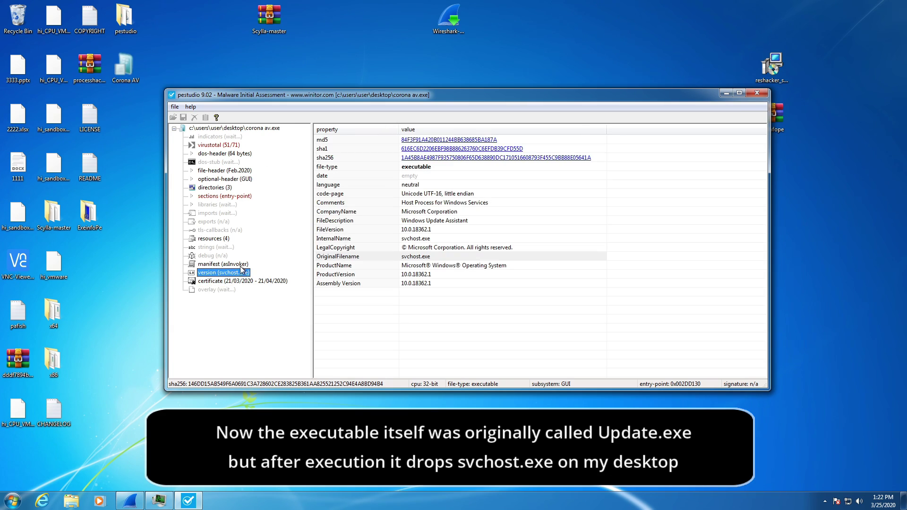
click(239, 281)
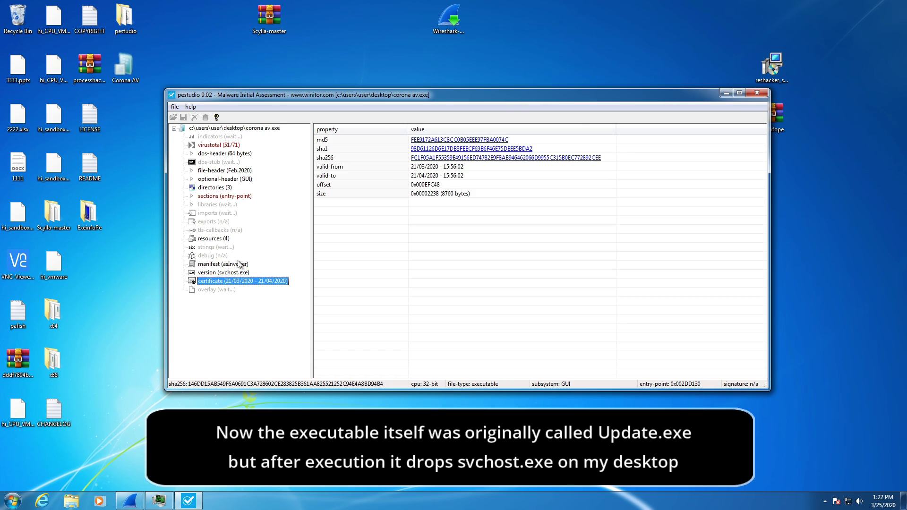
click(726, 93)
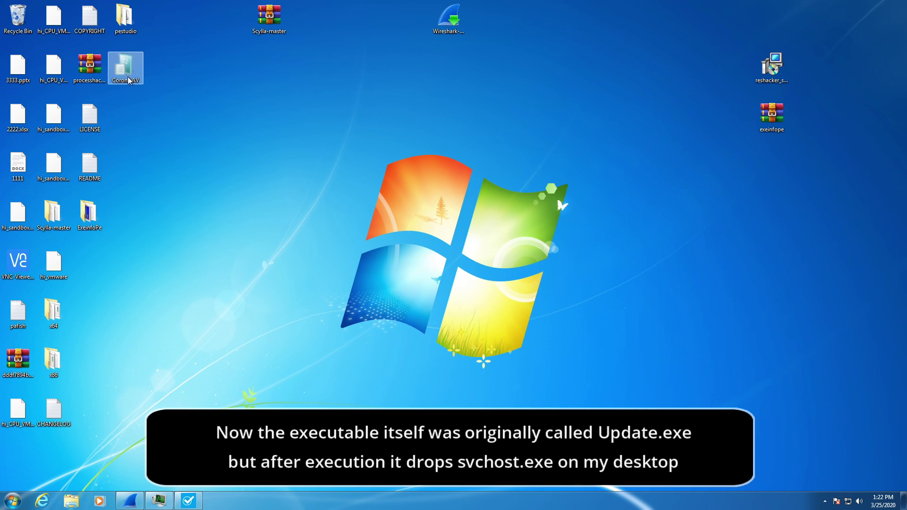
Step: Move Corona AV away from the other desktop icons, open it in Resource Hacker and view its Version Info resource
drag(135, 75, 176, 124)
right_click(175, 124)
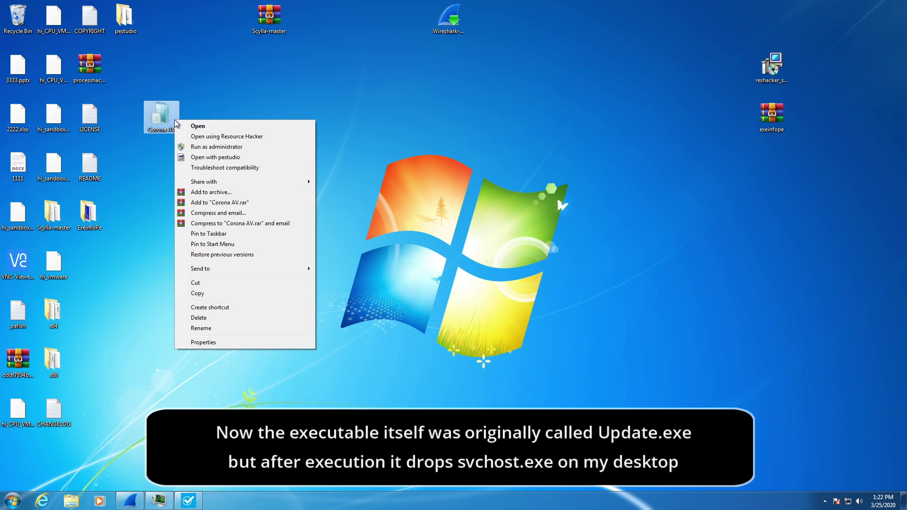
click(228, 137)
click(253, 161)
click(227, 159)
click(227, 159)
click(226, 166)
click(259, 173)
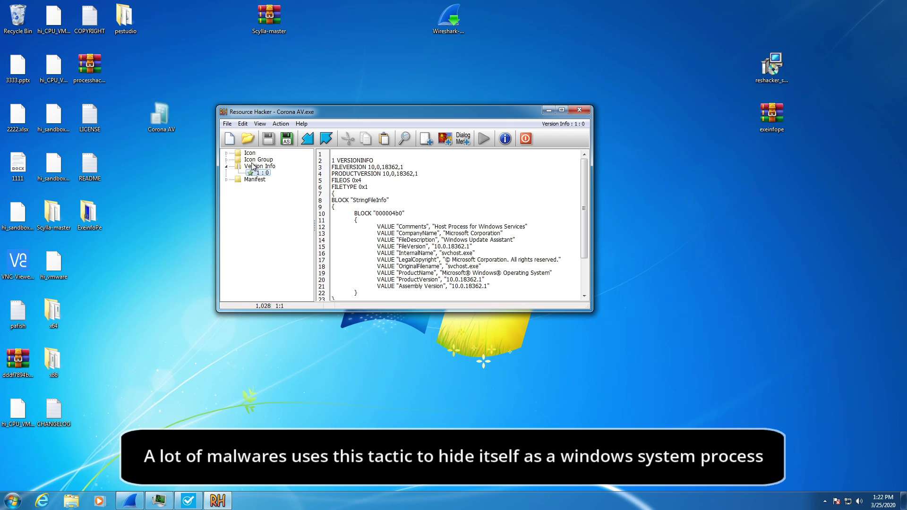
Step: Expand the Icon, Icon Group, Version Info and Manifest resources, view the manifest entry, and close Resource Hacker
click(248, 154)
click(227, 153)
click(260, 160)
click(226, 167)
click(226, 193)
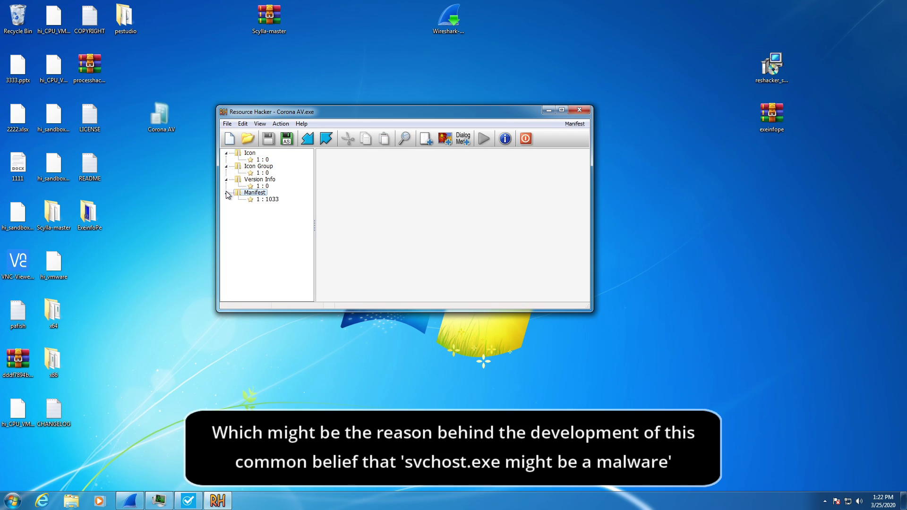
click(277, 200)
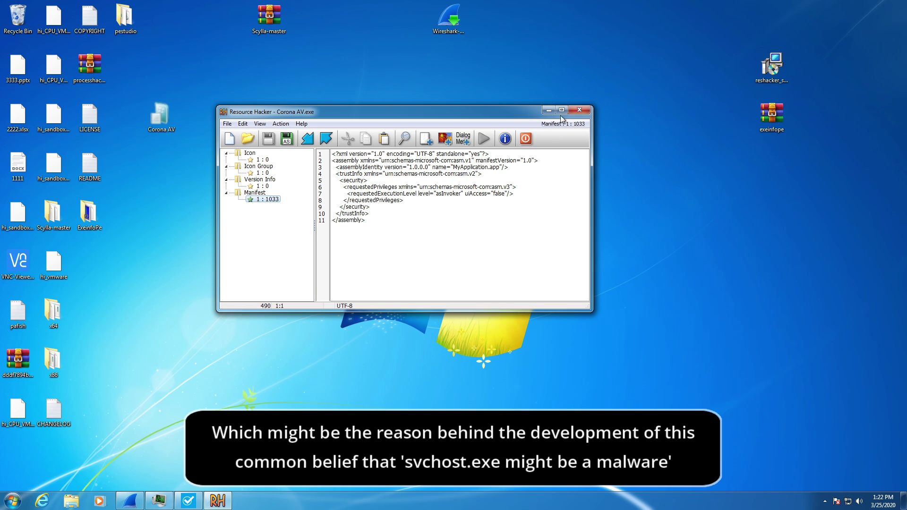
click(579, 111)
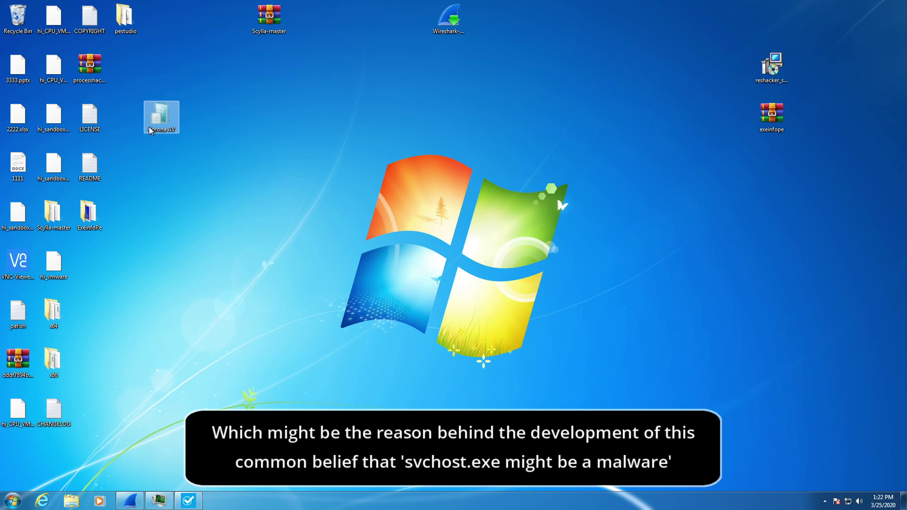
Step: Bring up the process monitoring tool and run the Corona AV sample from the desktop
click(159, 500)
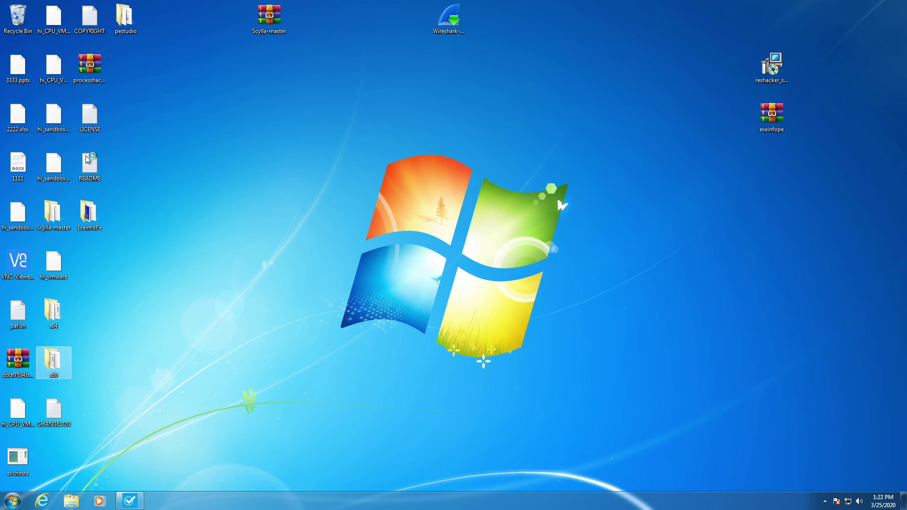
click(68, 124)
click(53, 212)
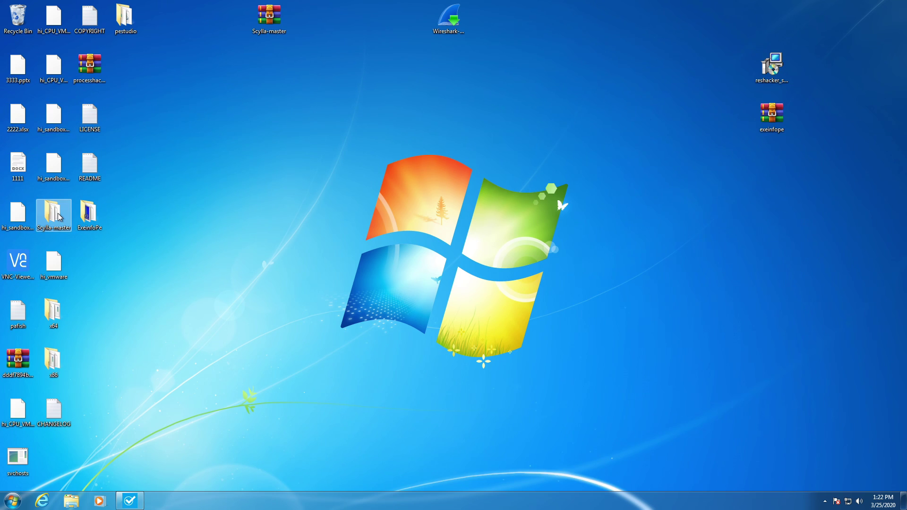
Step: Find Wireshark among the installed programs and launch it
key(super)
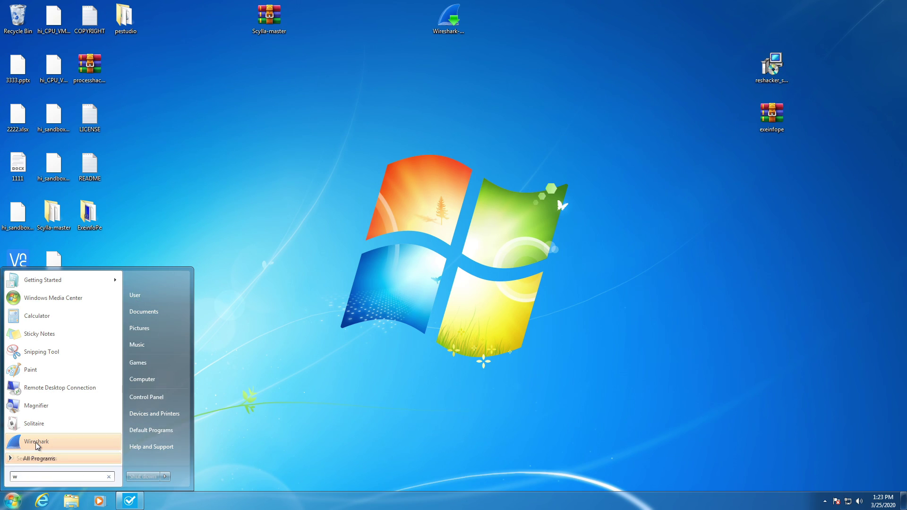
text(w)
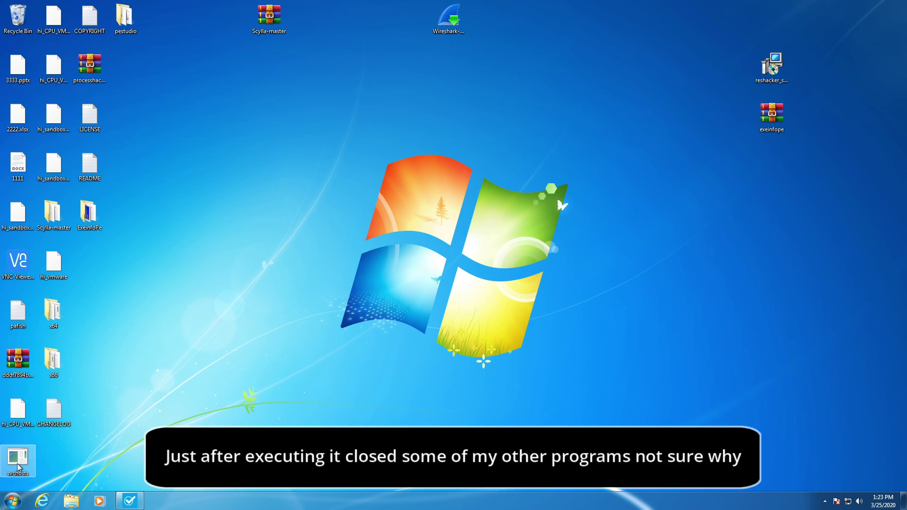
click(9, 504)
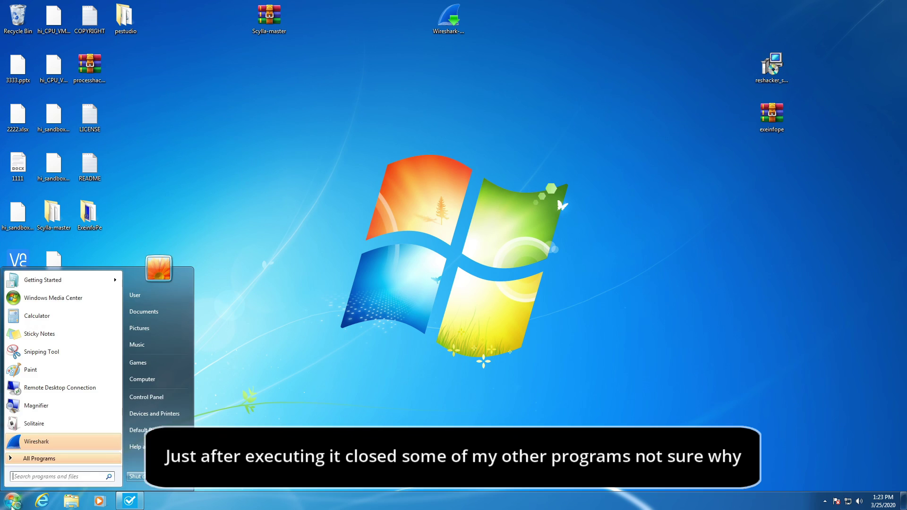
click(31, 442)
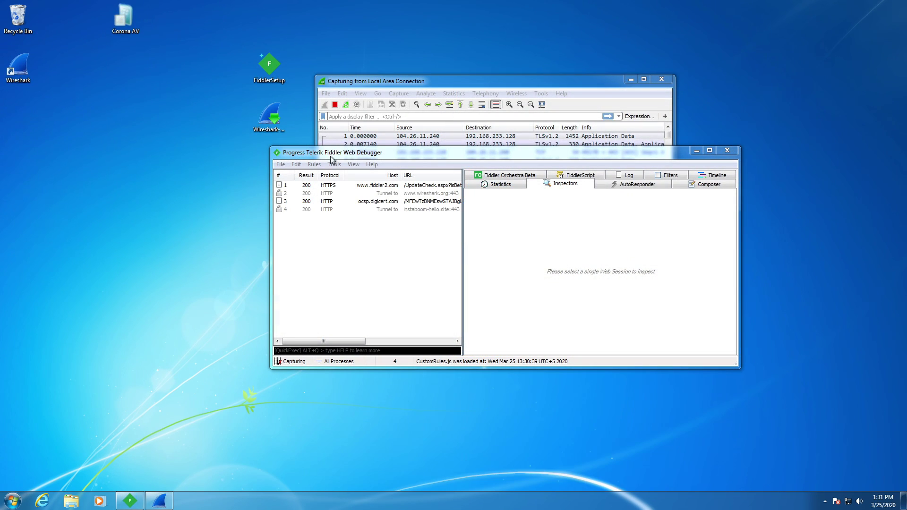
Step: In Fiddler, inspect the request headers of the captured instaboom-hello.site tunnels and the ocsp.digicert.com session
click(364, 210)
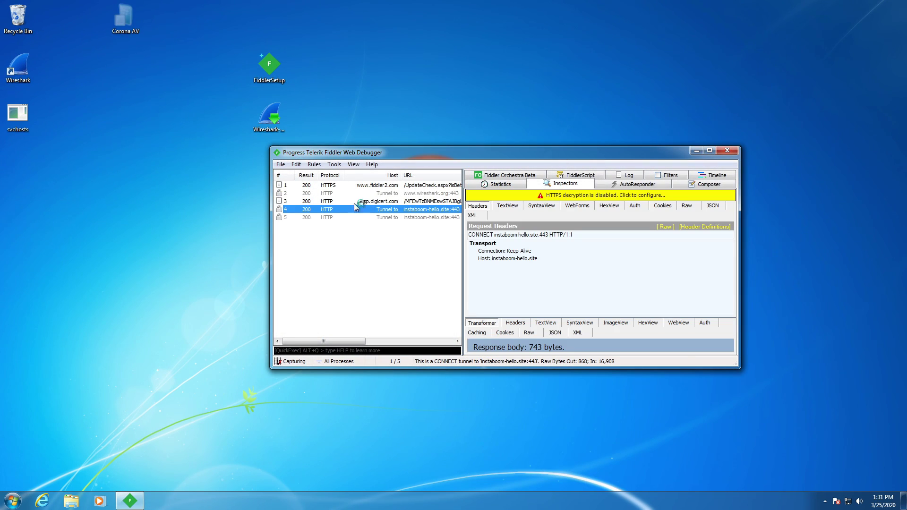
key(Up)
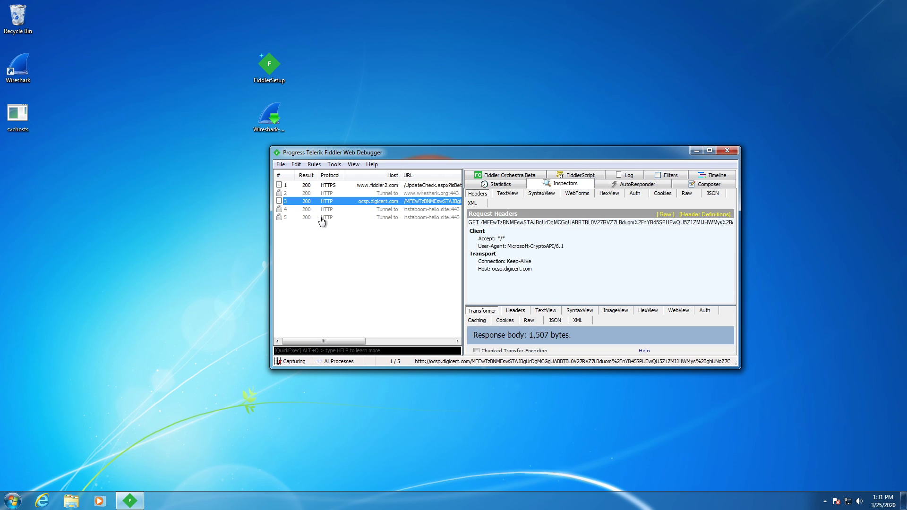
click(321, 218)
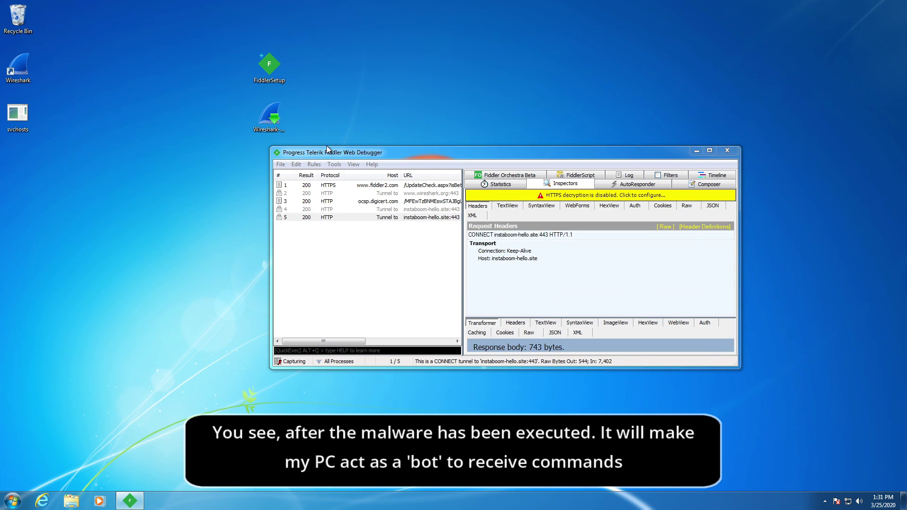
drag(327, 149, 327, 140)
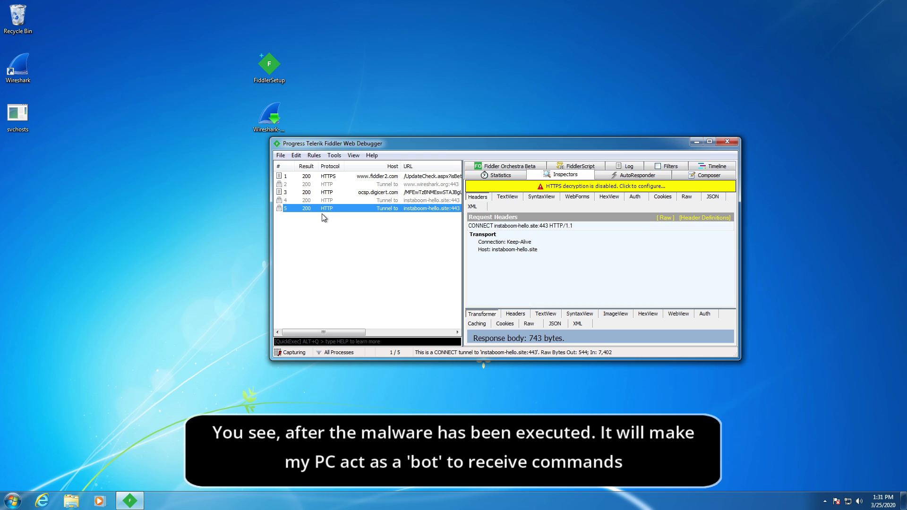
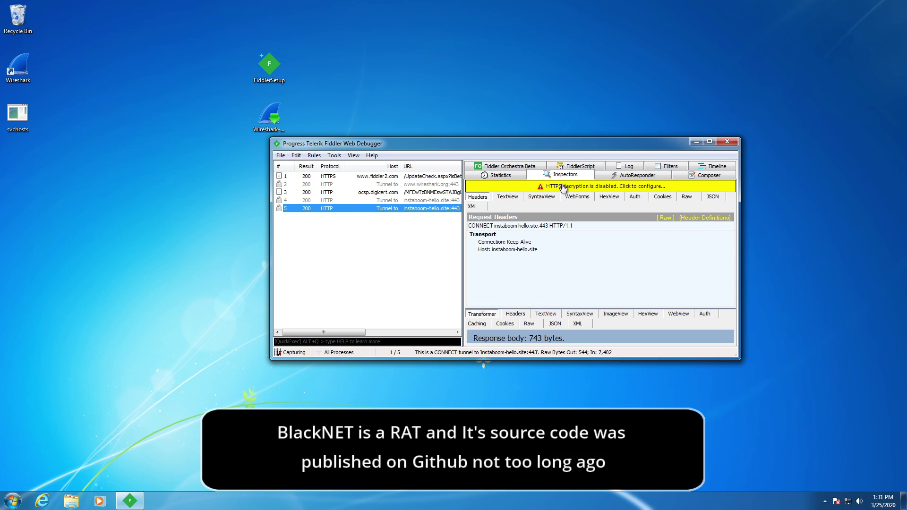
Step: Enable decryption of HTTPS traffic from all processes in Fiddler's HTTPS options and apply the change
click(628, 187)
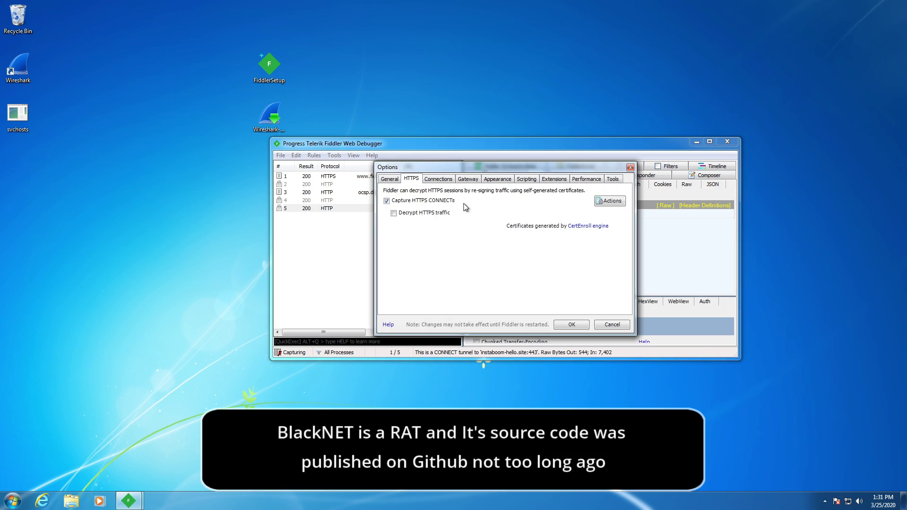
click(394, 213)
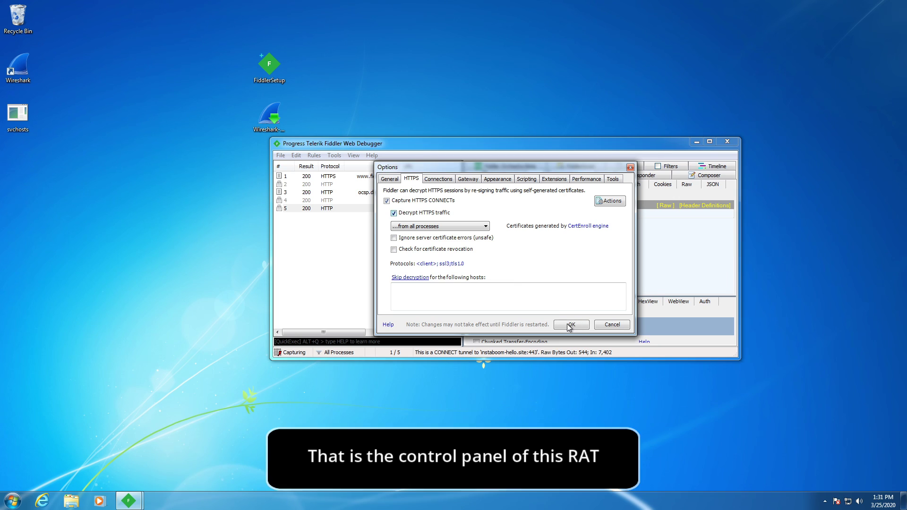
click(570, 325)
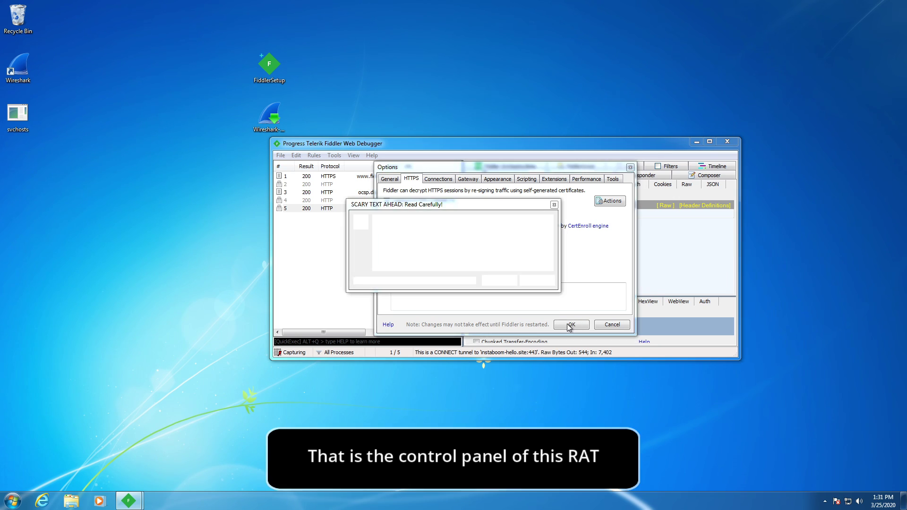
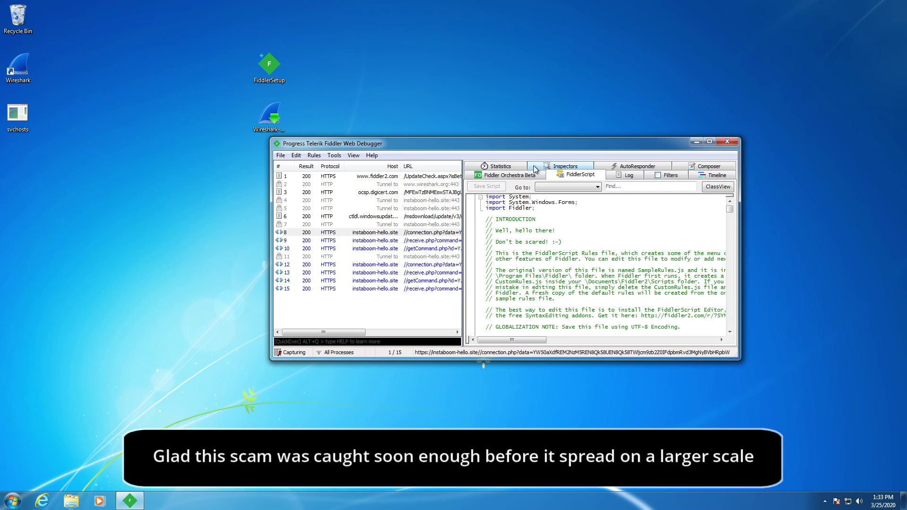
Step: Inspect the request headers of the decrypted instaboom-hello.site sessions, from the first connection.php request through the second receive.php request
click(551, 168)
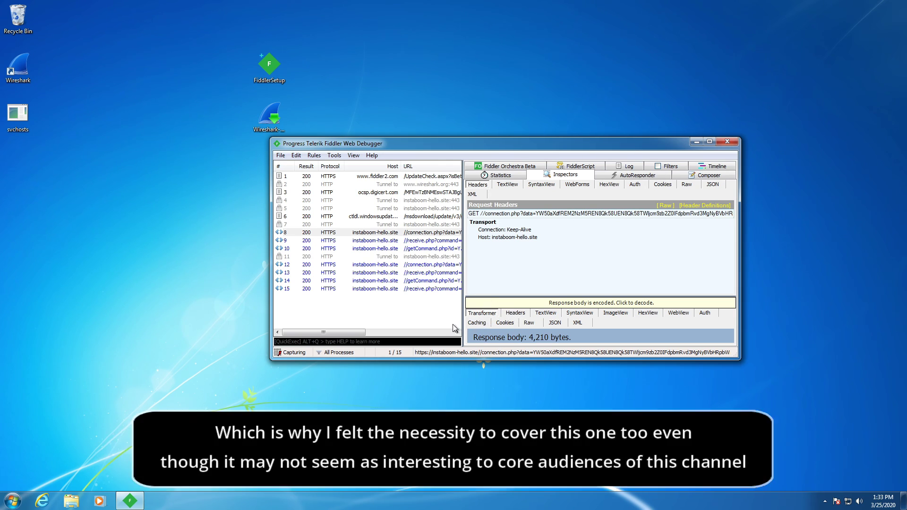
key(Down)
key(Down)
key(Down)
key(Down)
key(Down)
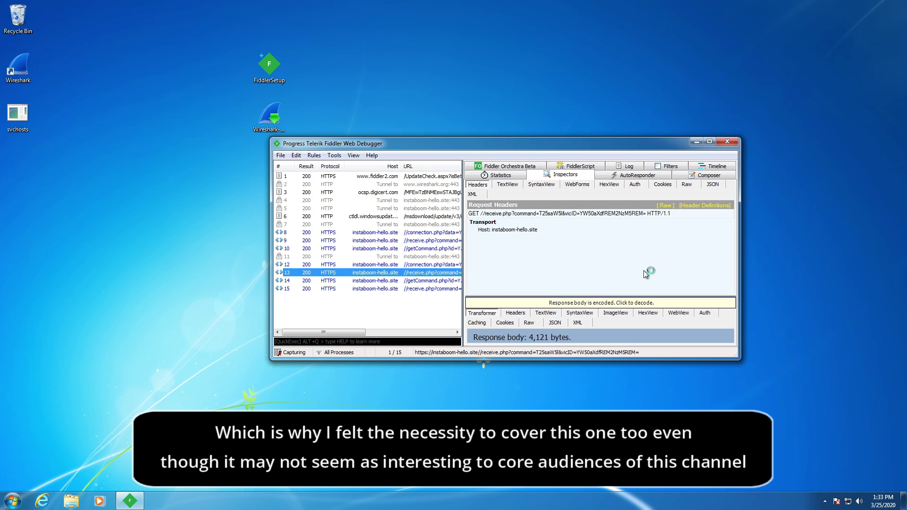
Step: Review Fiddler's event log and the selected receive.php session's performance statistics, and minimize the Fiddler window
click(629, 166)
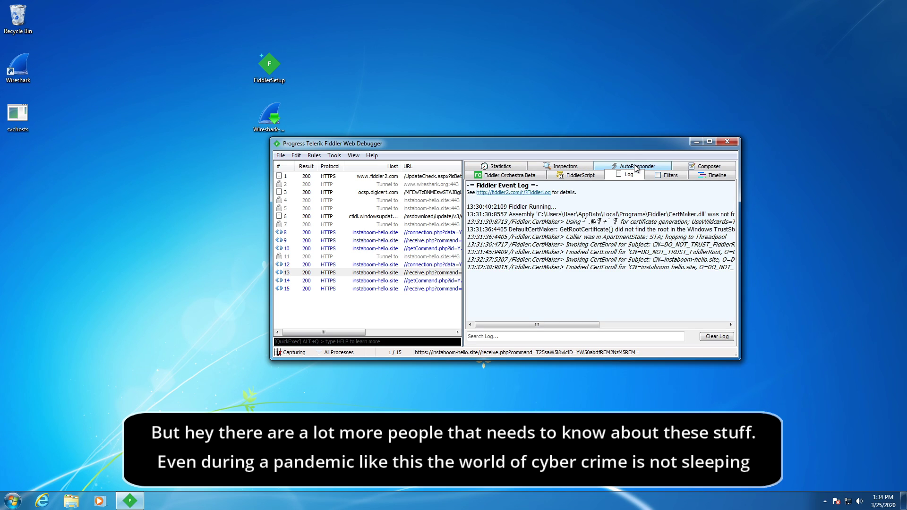
click(577, 165)
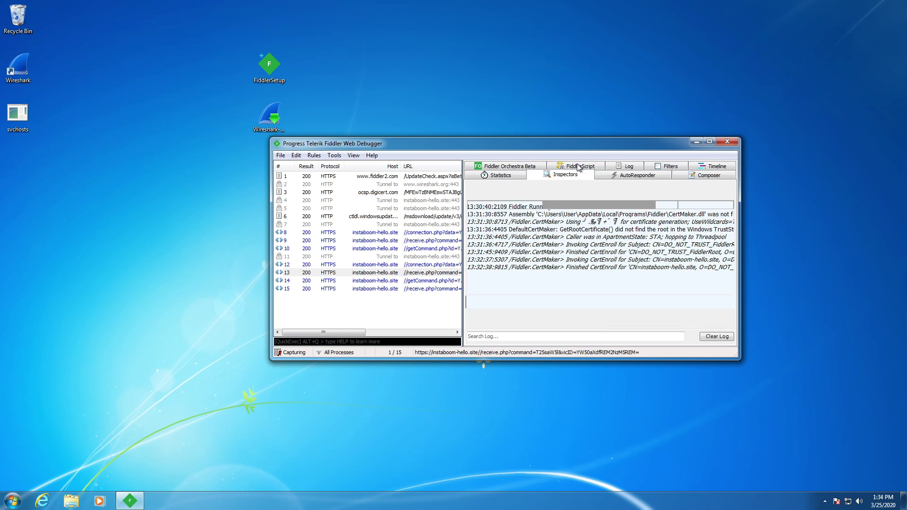
click(518, 173)
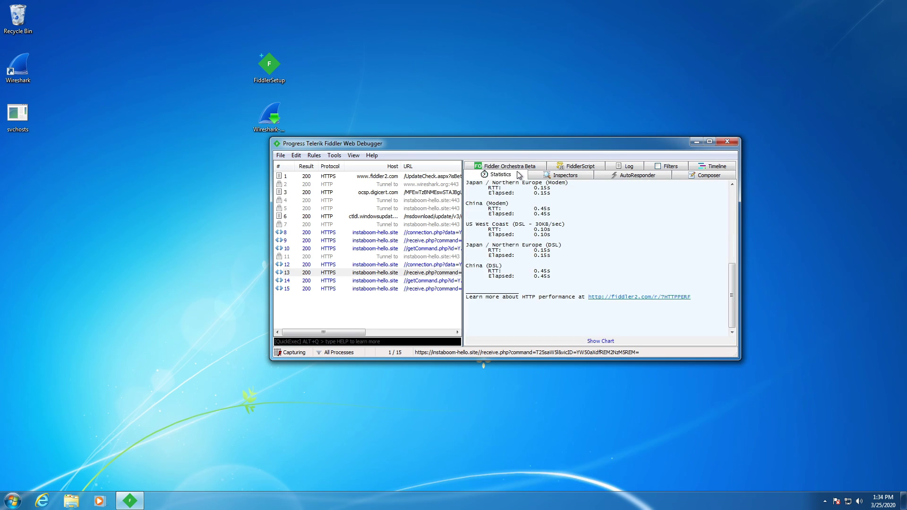
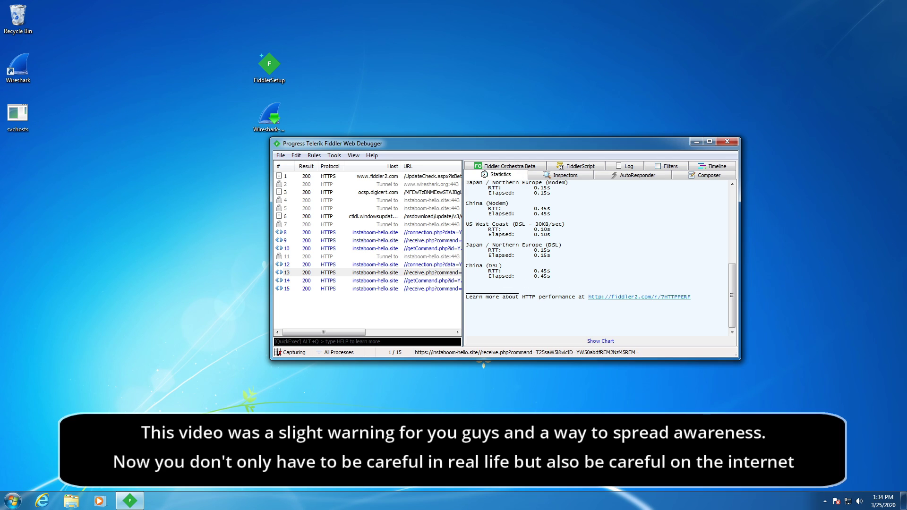
click(697, 141)
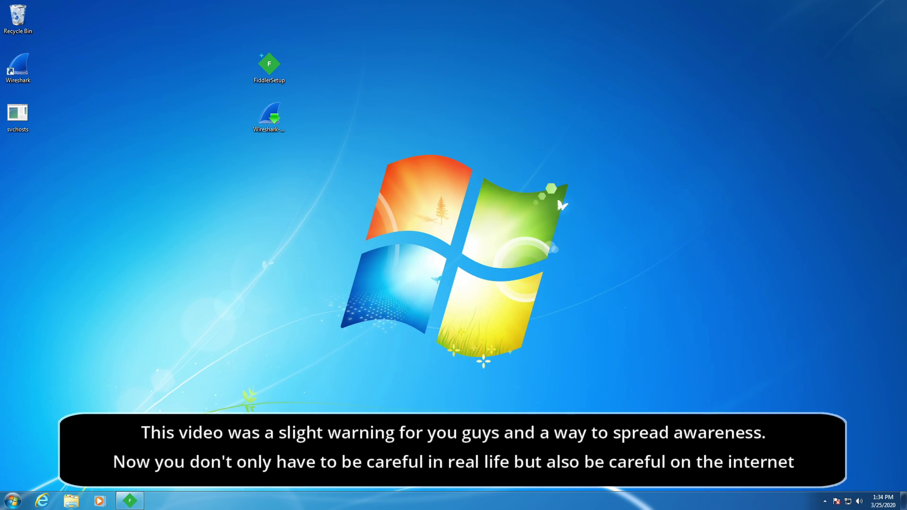
click(41, 501)
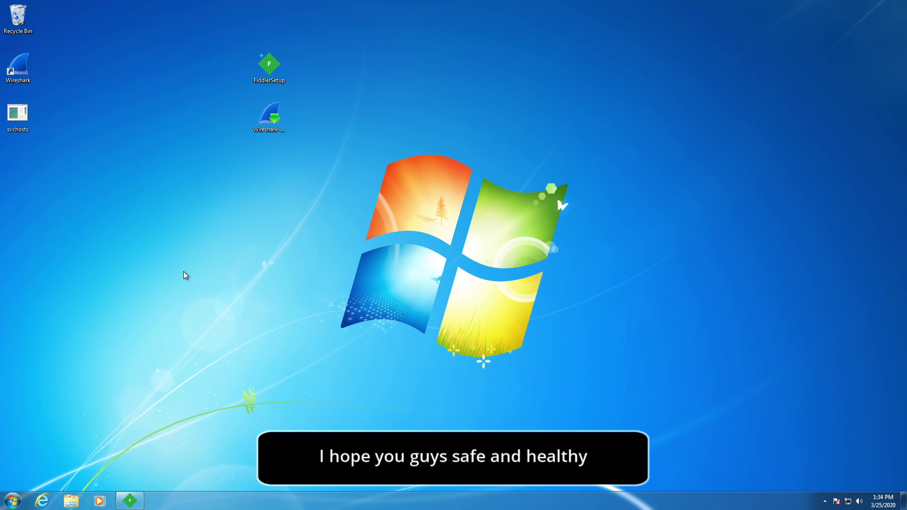
click(124, 505)
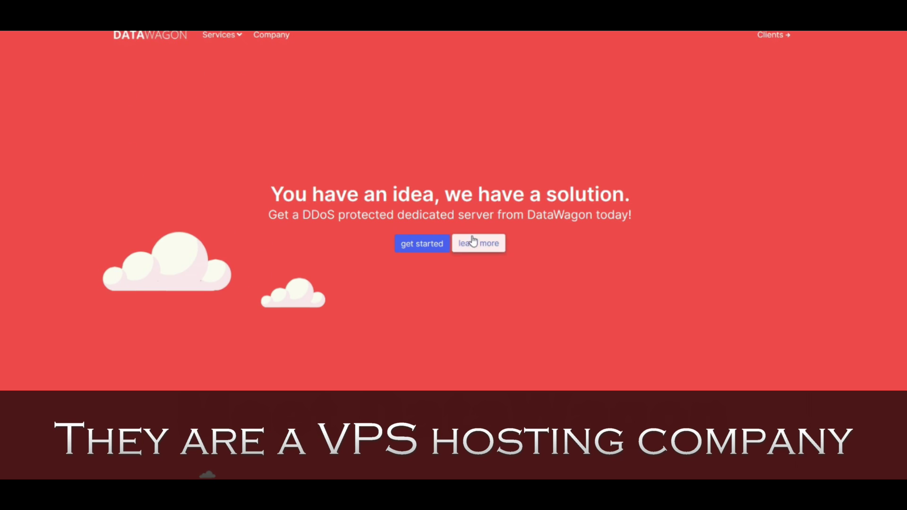
Step: Look through the DataWagon home page's DDoS protection features, monthly server plans and partner companies
scroll(330, 239, down, 5)
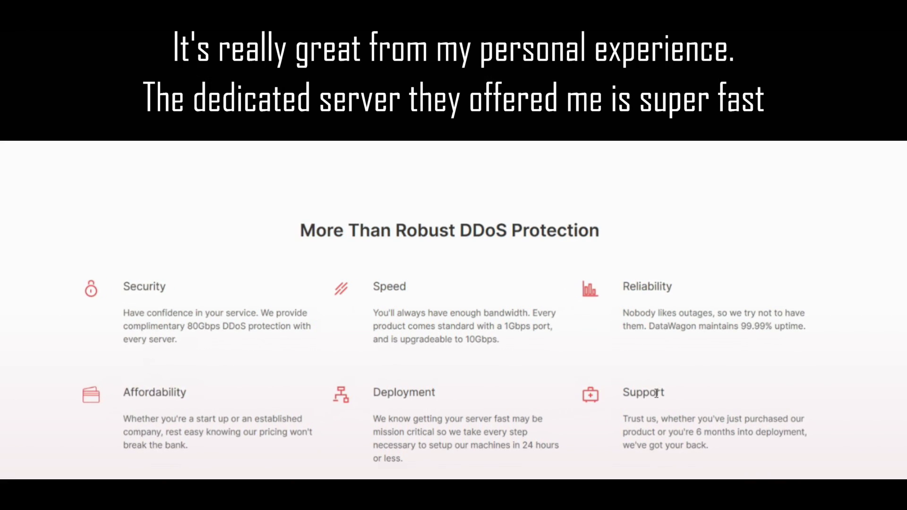
scroll(638, 393, down, 3)
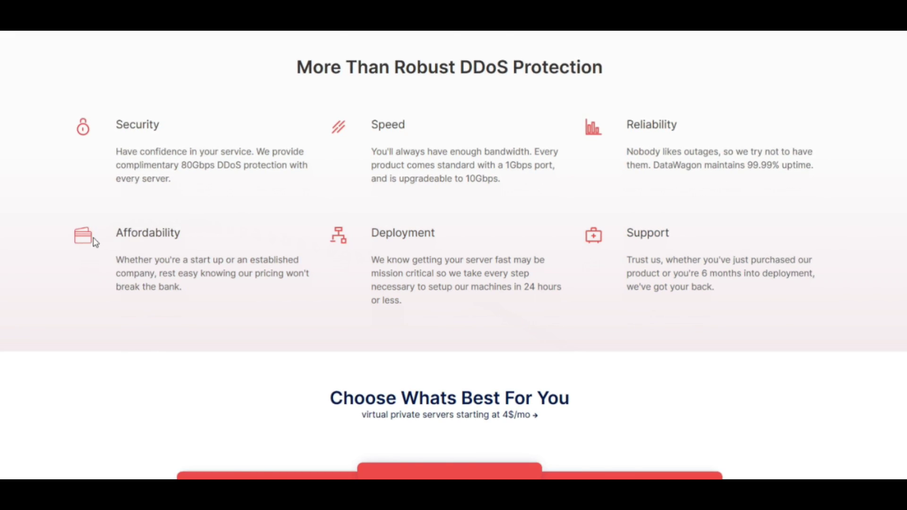
scroll(127, 267, down, 5)
scroll(142, 265, down, 3)
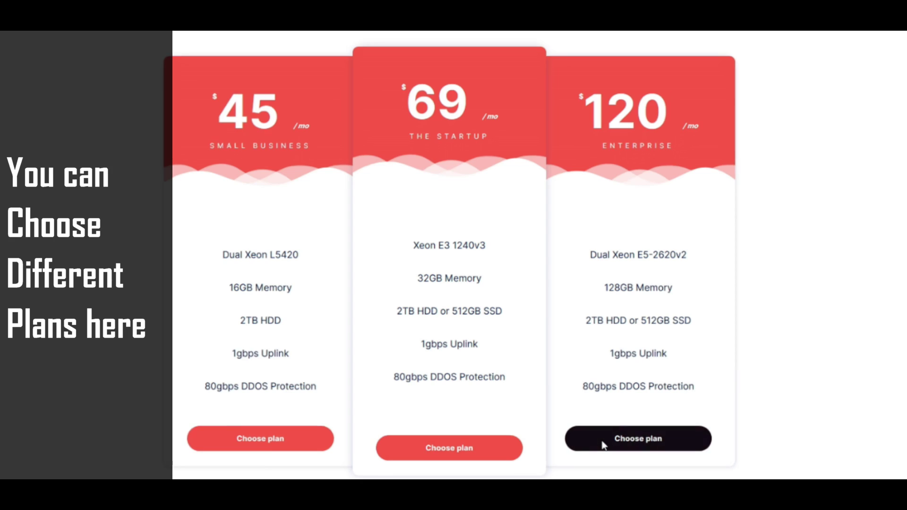
scroll(595, 429, down, 5)
scroll(441, 326, down, 3)
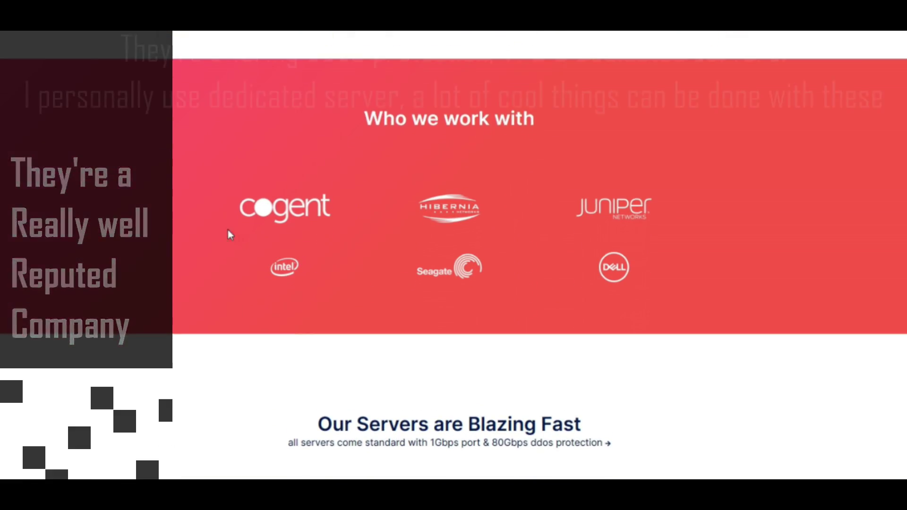
Step: Examine the "Our Servers are Blazing Fast" section and its speedtest terminal output on the DataWagon page
scroll(423, 397, down, 2)
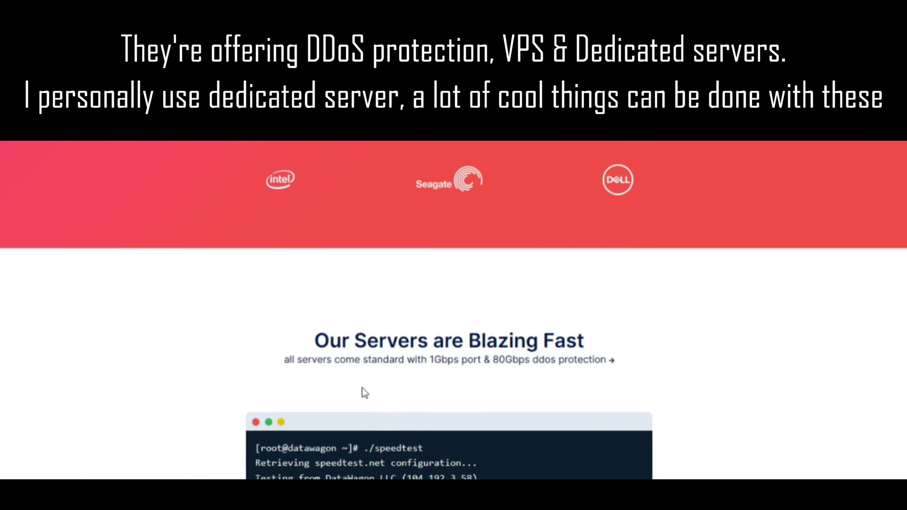
drag(306, 350, 630, 368)
scroll(630, 369, down, 4)
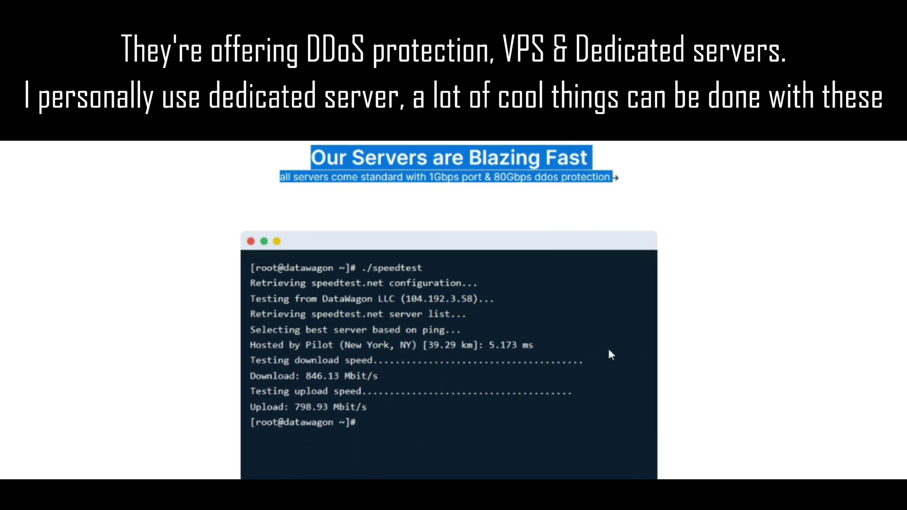
click(204, 314)
scroll(213, 300, down, 6)
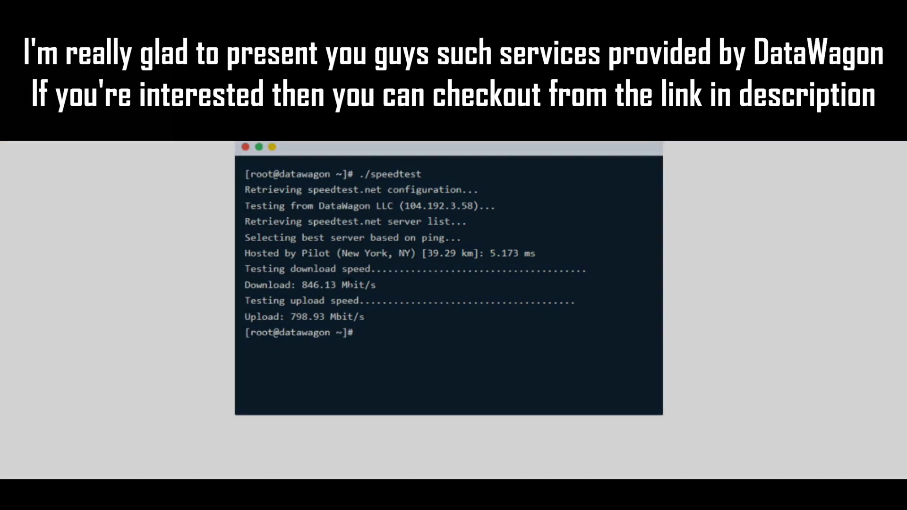
scroll(341, 305, down, 6)
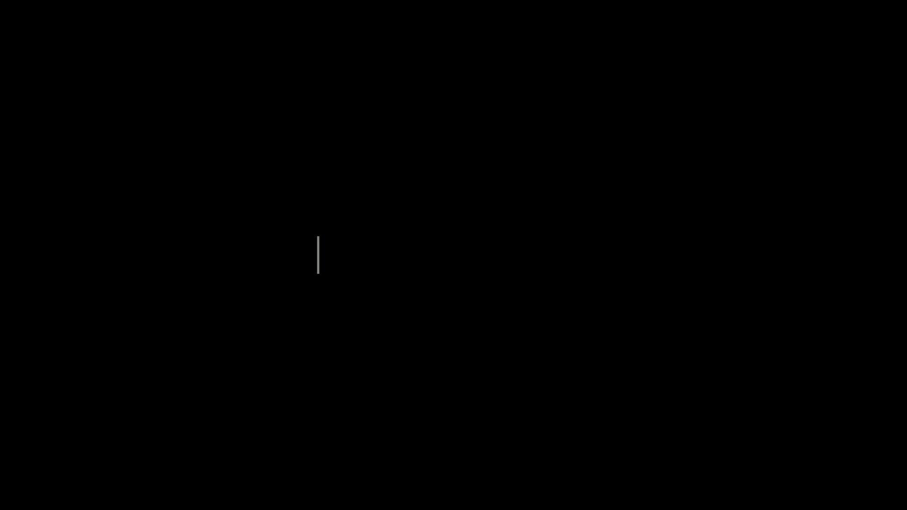